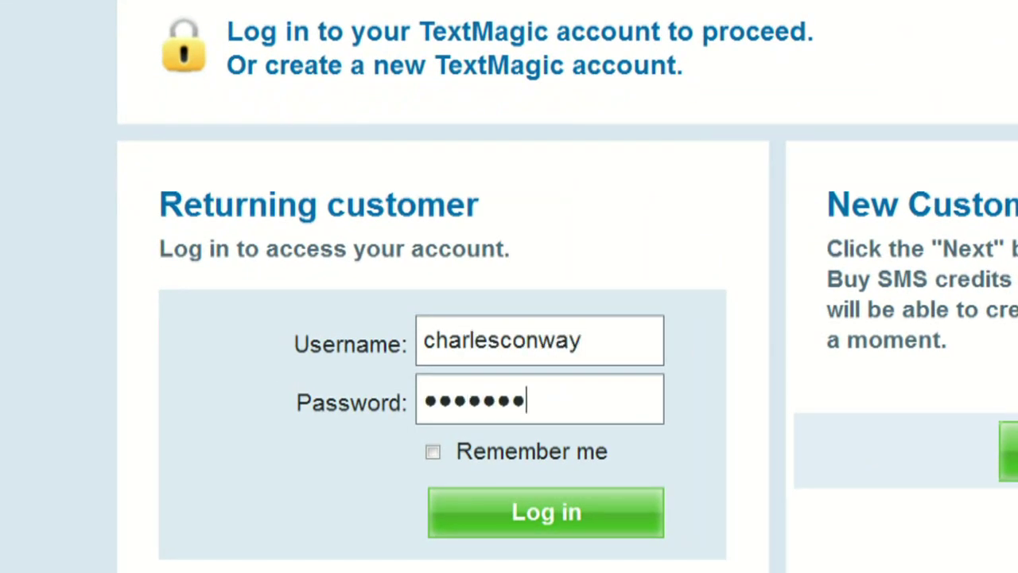
- Log in to the TextMagic account with the returning-customer credentials
left_click(557, 515)
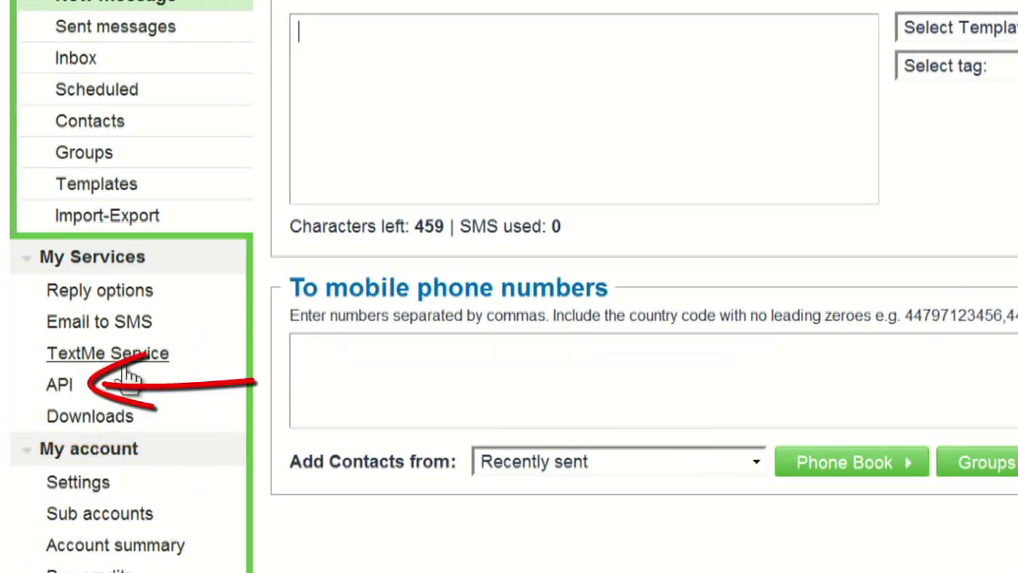
- Generate a new API password under API > Password, confirming it with the existing account password
left_click(70, 386)
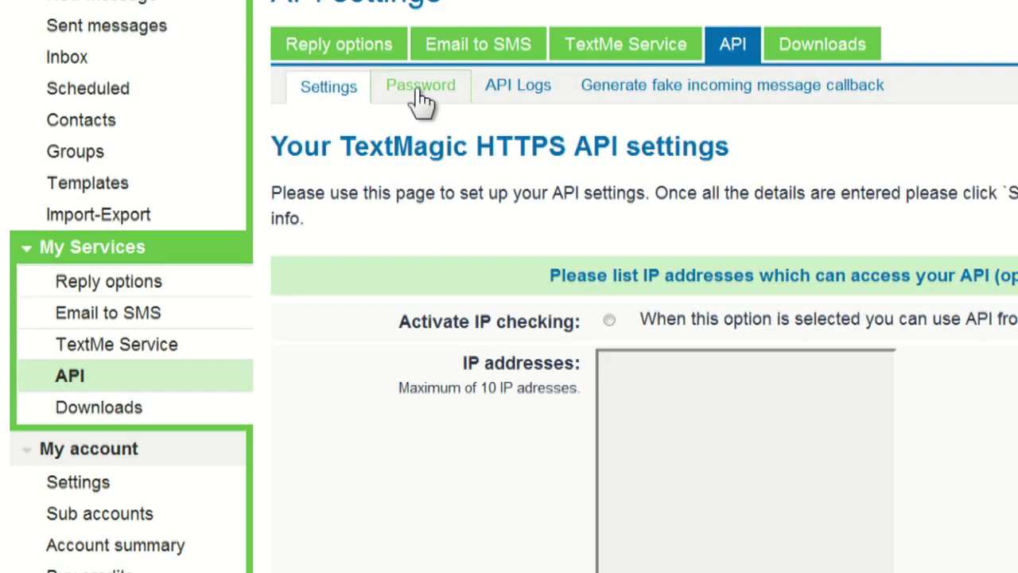
left_click(419, 88)
left_click(654, 319)
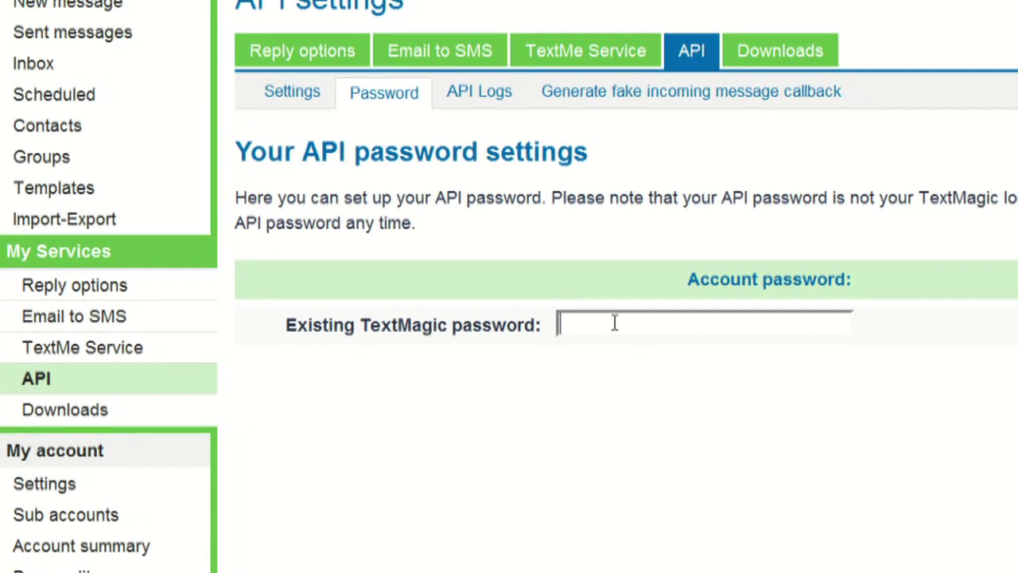
type("********")
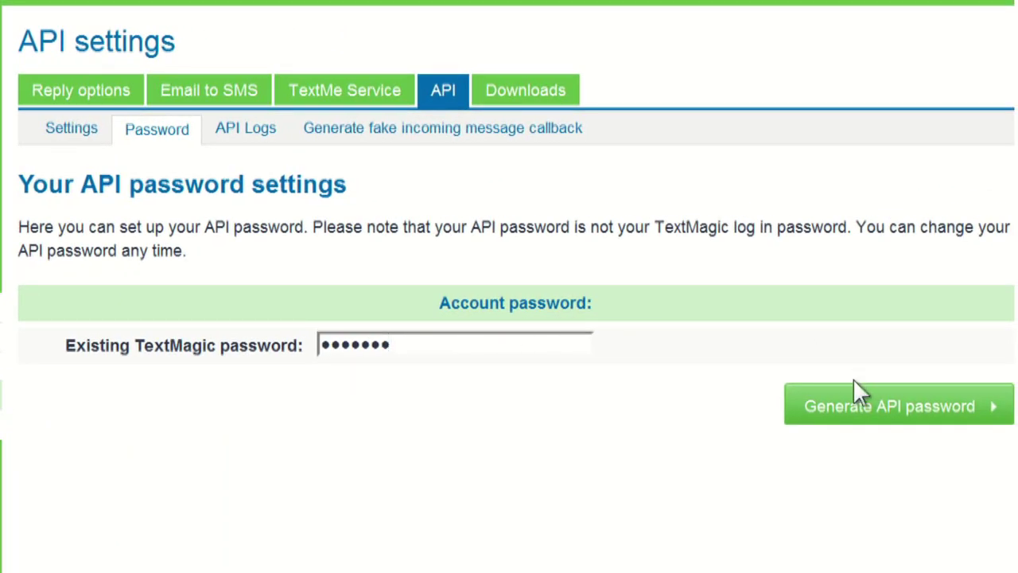
left_click(866, 409)
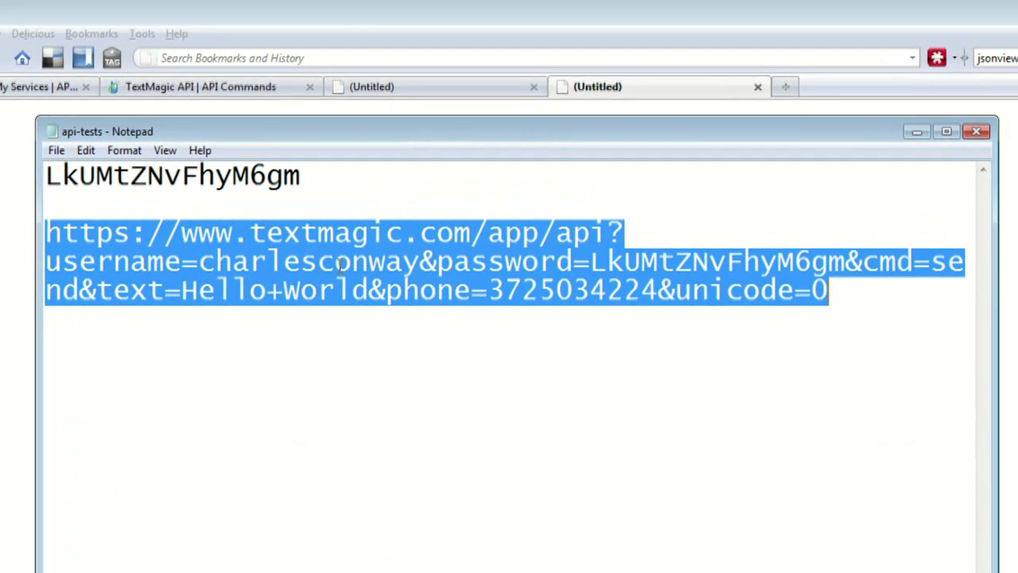
- Load the API send URL from Notepad in Firefox and start installing the JSONView add-on
right_click(339, 270)
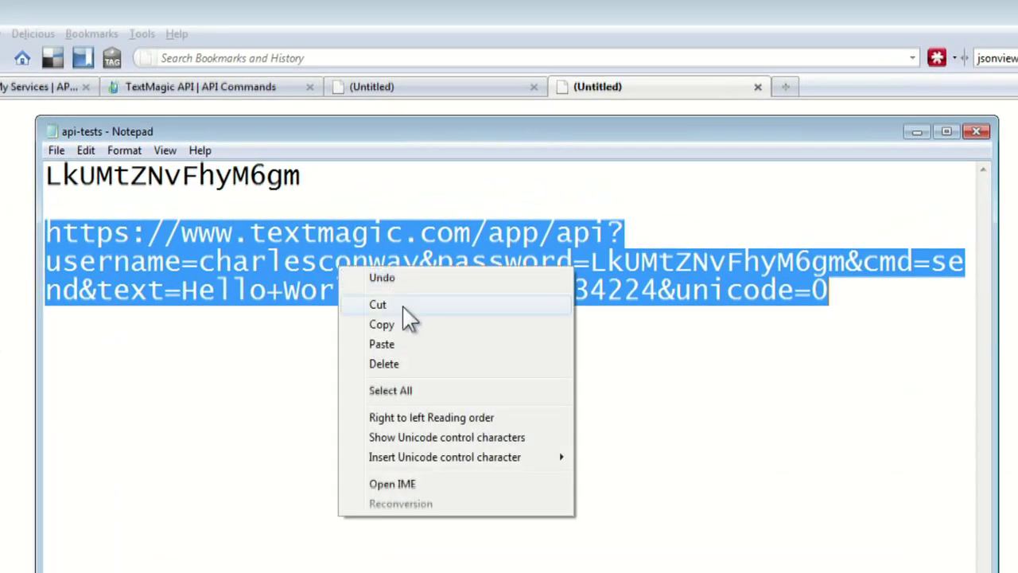
left_click(412, 327)
left_click(368, 59)
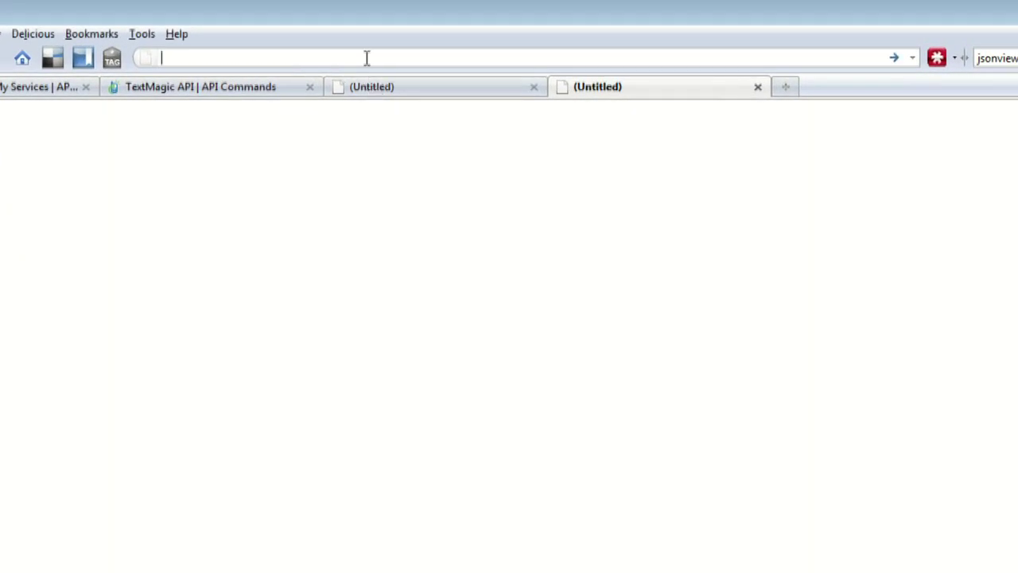
right_click(367, 58)
left_click(411, 136)
key("Return")
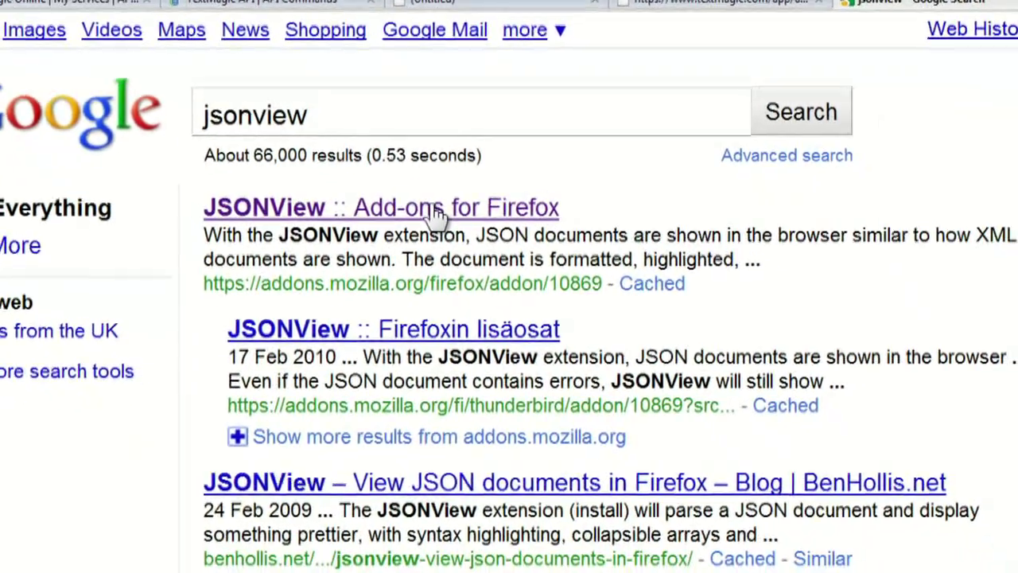
left_click(470, 296)
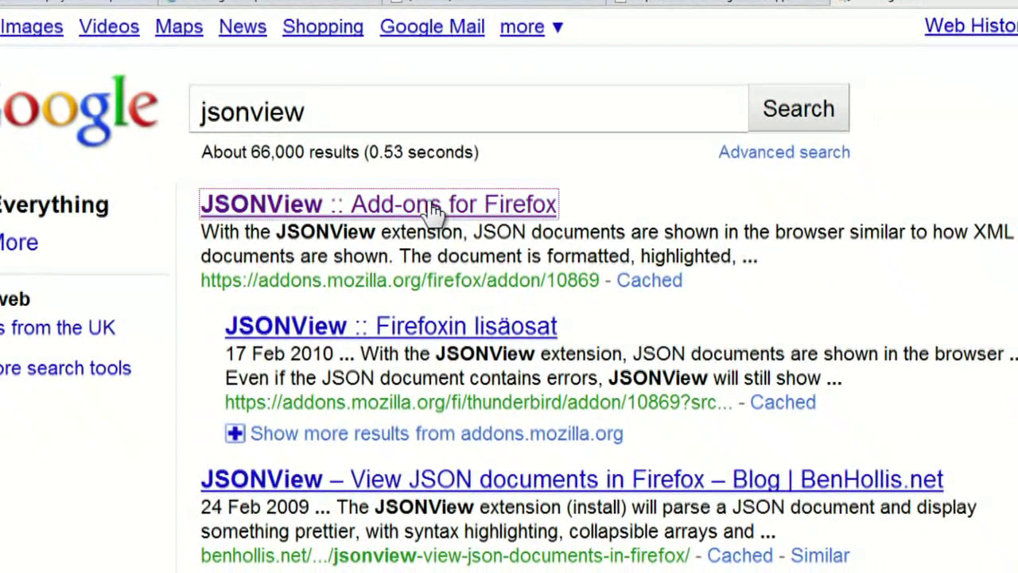
left_click(354, 438)
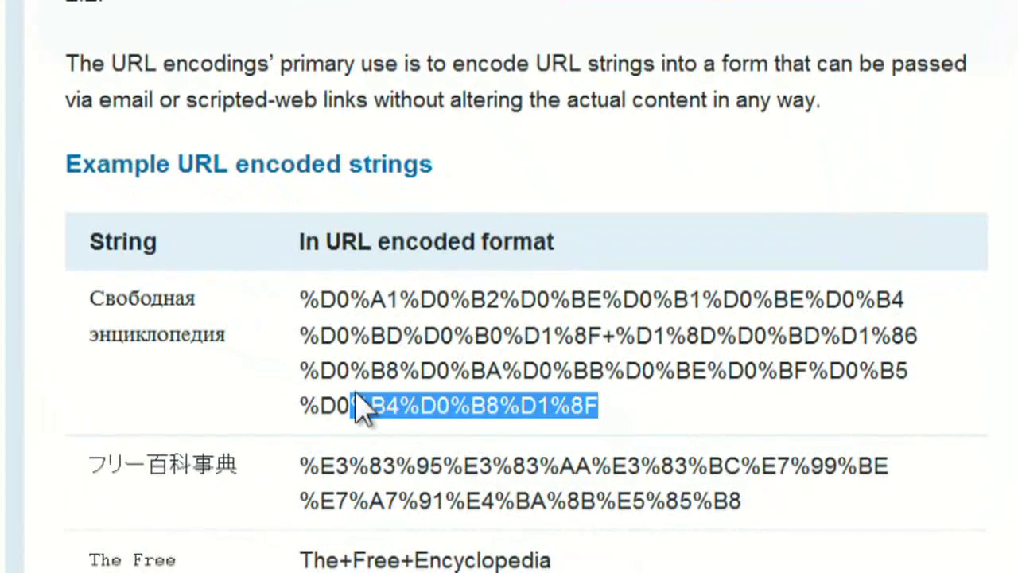
- Select the URL-encoded string beside Свободная энциклопедия in the Supported Character Sets docs
left_click_drag(357, 409, 306, 338)
- Put the encoded Russian phrase into the Notepad URL's text= parameter and set unicode=1
right_click(313, 297)
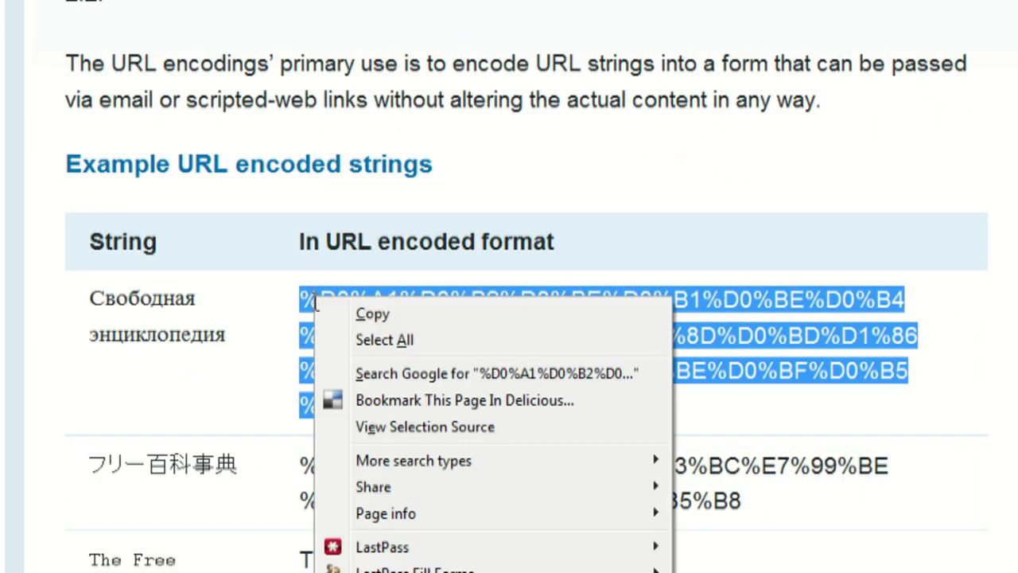
left_click(350, 318)
key("alt+Tab")
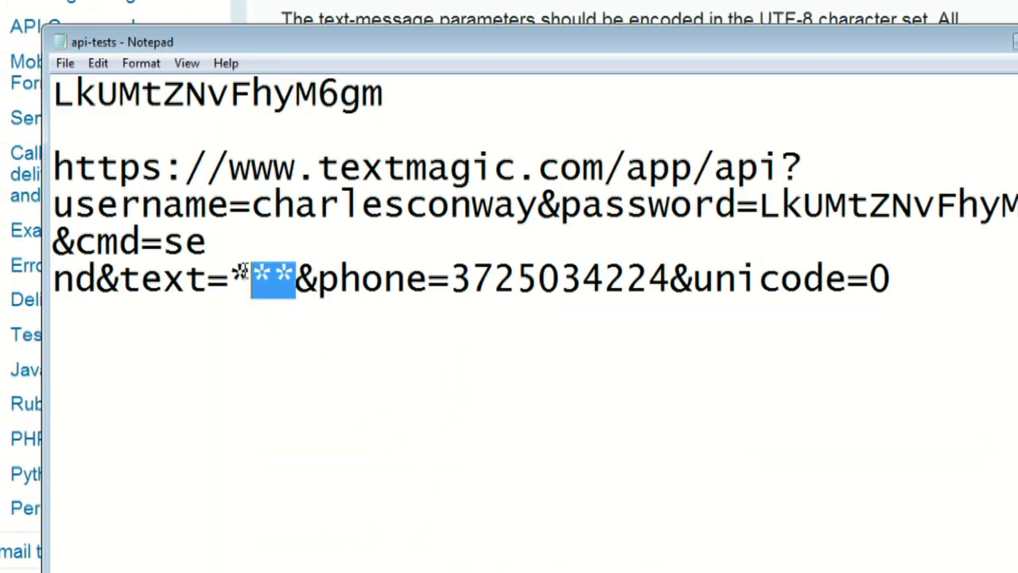
key("ctrl+v")
type("1")
- Send the edited URL from Firefox and highlight the returned Russian sent_text
left_click_drag(144, 430, 53, 167)
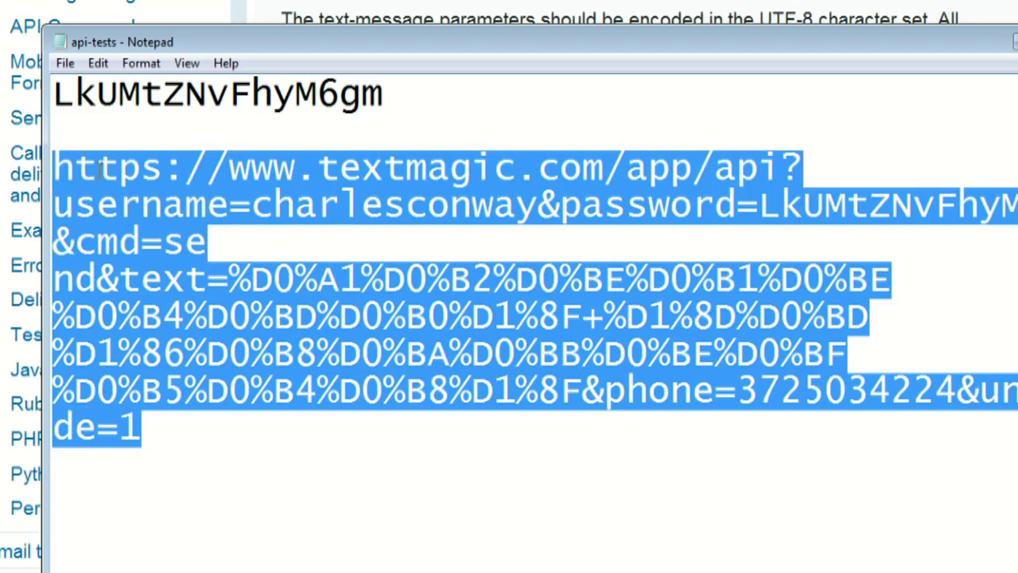
right_click(121, 172)
left_click(144, 240)
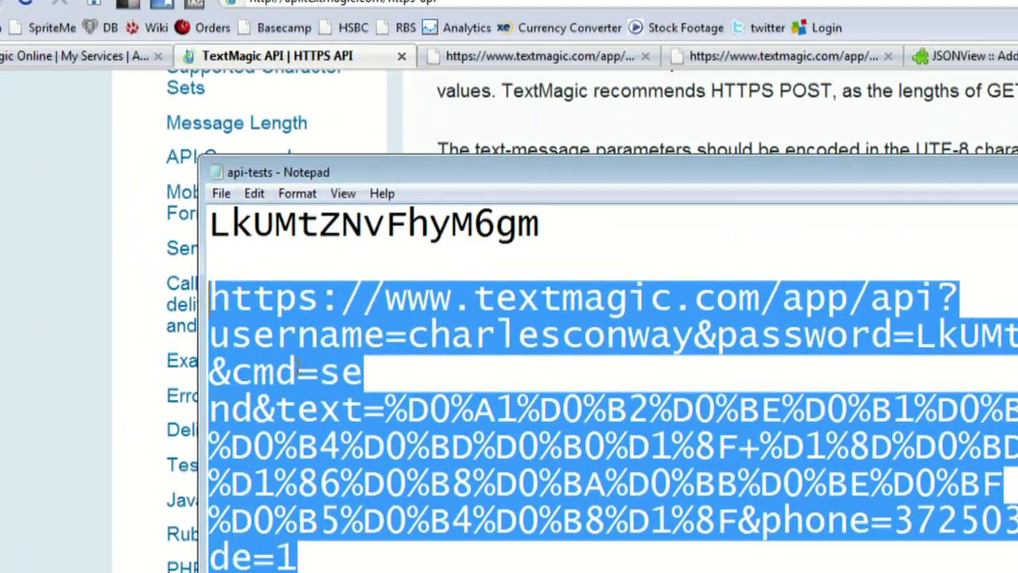
key("alt+Tab")
left_click(643, 62)
key("ctrl+v")
key("Return")
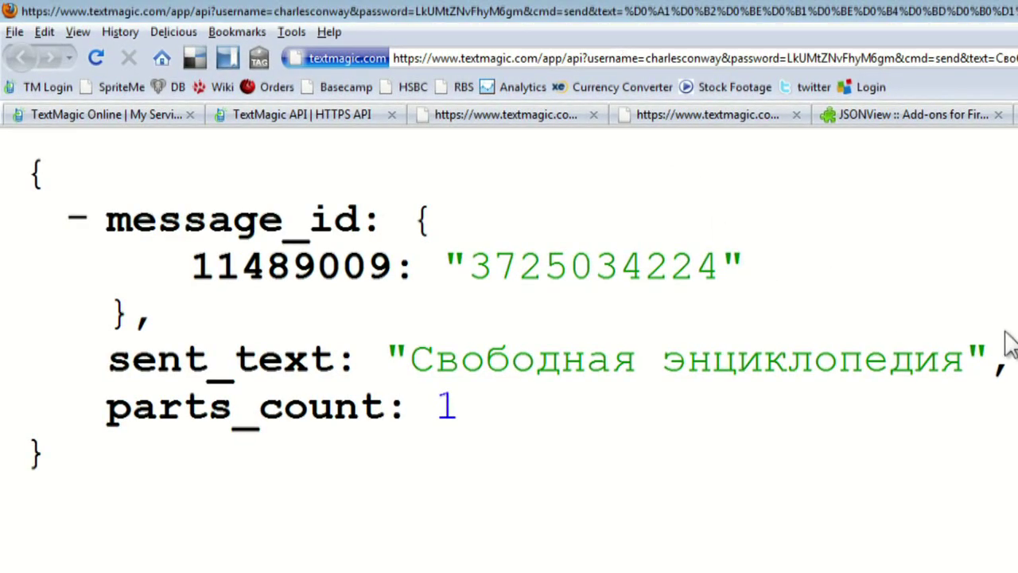
left_click_drag(960, 357, 472, 360)
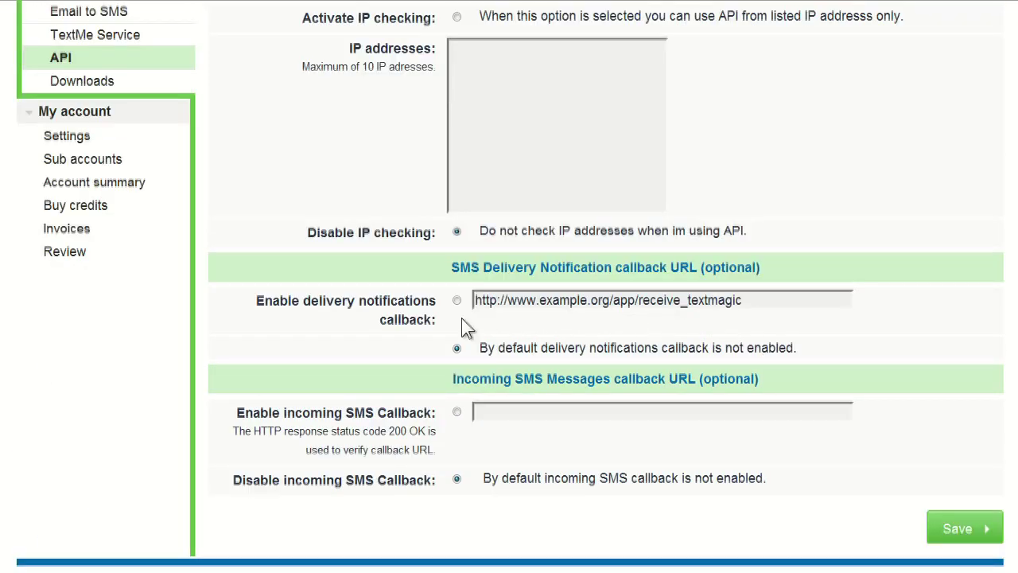
- Select 'Enable delivery notifications callback' on the TextMagic API Settings page
left_click(457, 417)
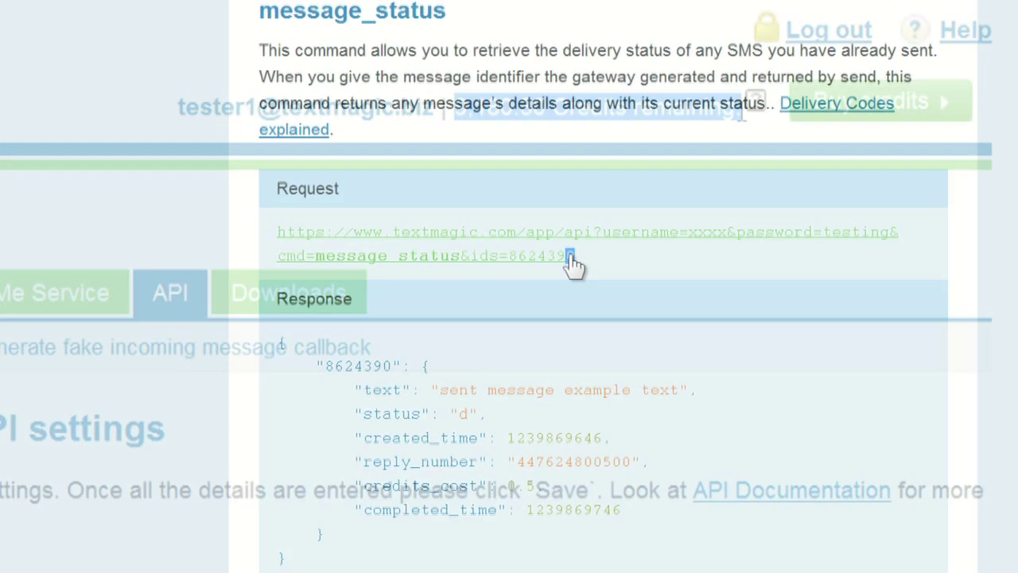
- Load the edited message_status URL in Firefox, showing status "d" and credits_cost 0.5
left_click_drag(568, 265, 302, 344)
left_click_drag(107, 349, 82, 335)
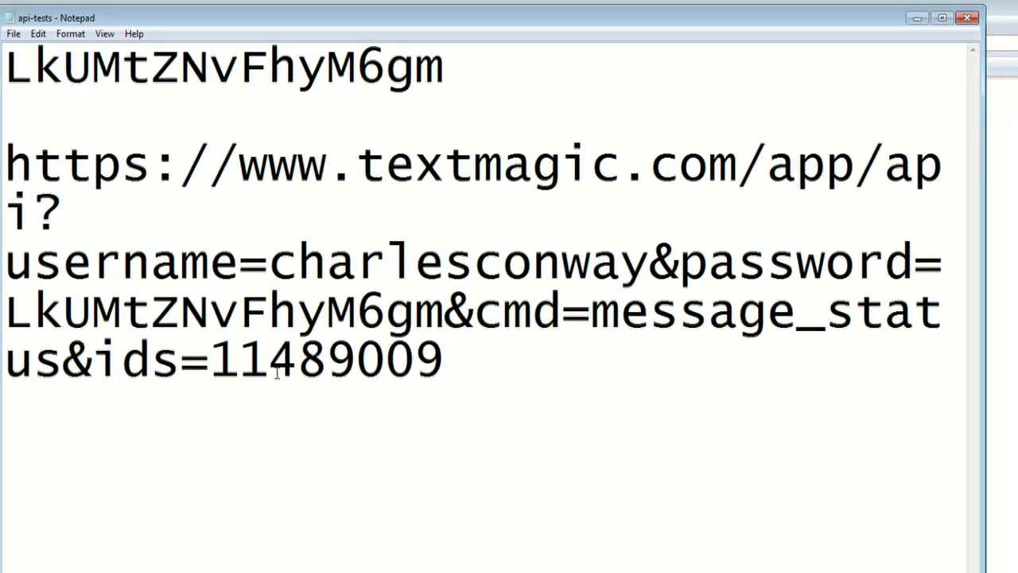
left_click_drag(453, 362, 31, 166)
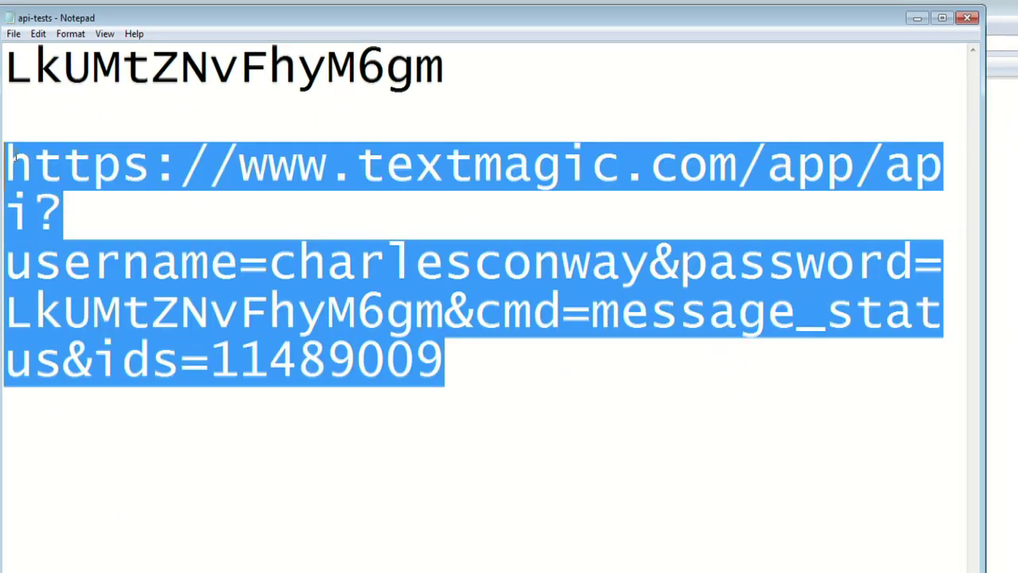
right_click(30, 158)
left_click(75, 208)
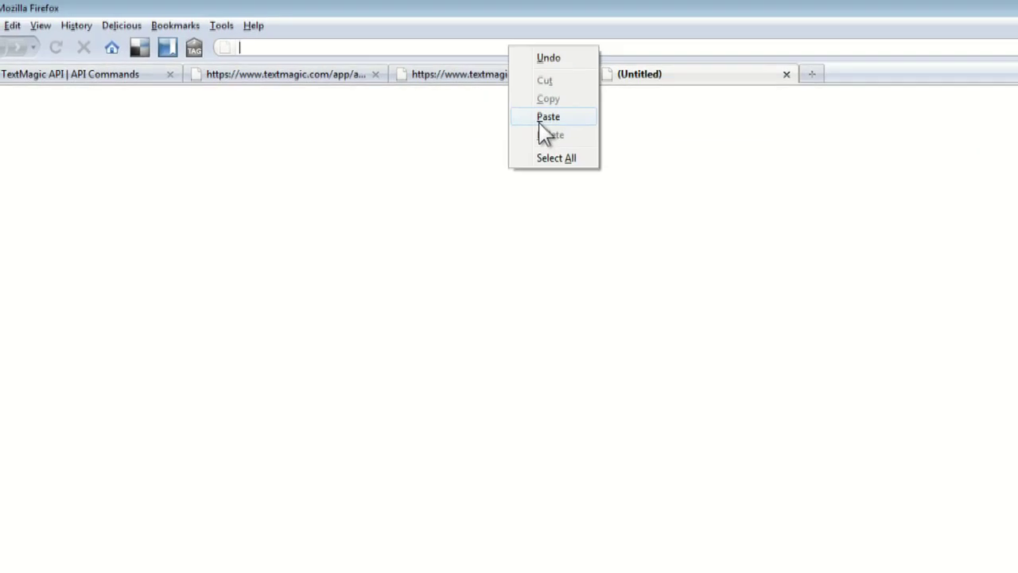
left_click(548, 117)
key("Return")
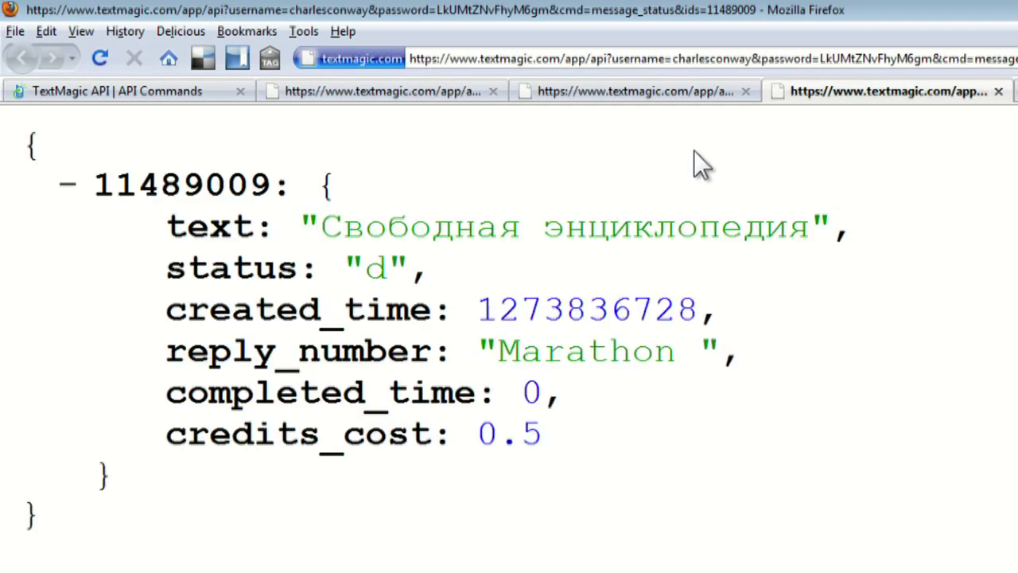